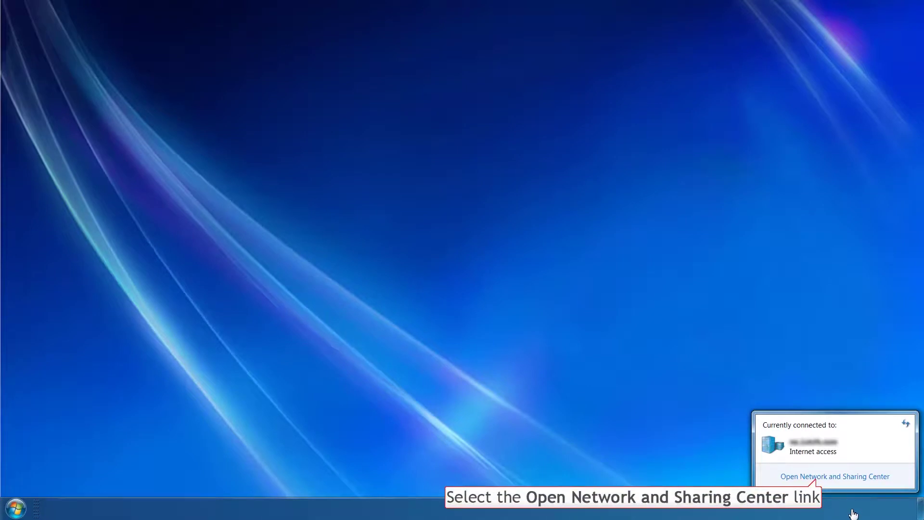
Step: Open the Local Area Connection properties and bring up the Internet Protocol Version 4 (TCP/IPv4) settings
{"action": "left_click", "coordinate": [814, 476]}
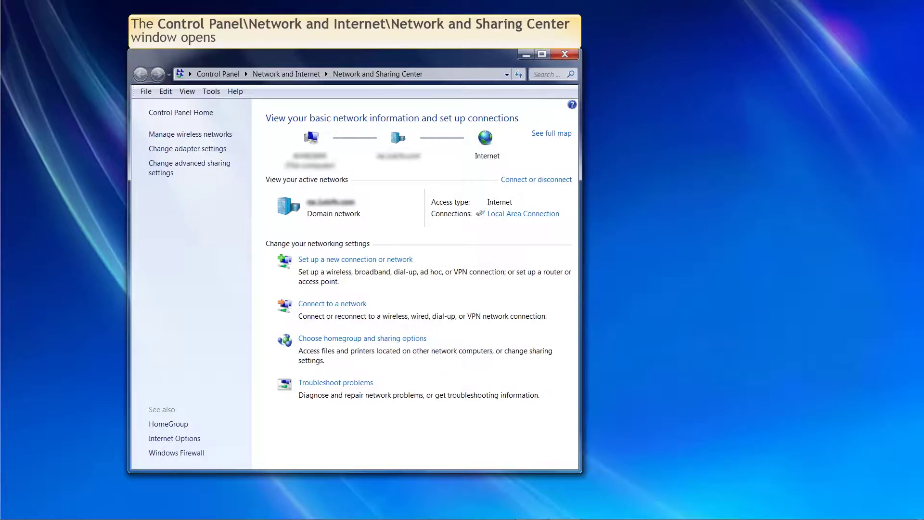
{"action": "left_click", "coordinate": [523, 214]}
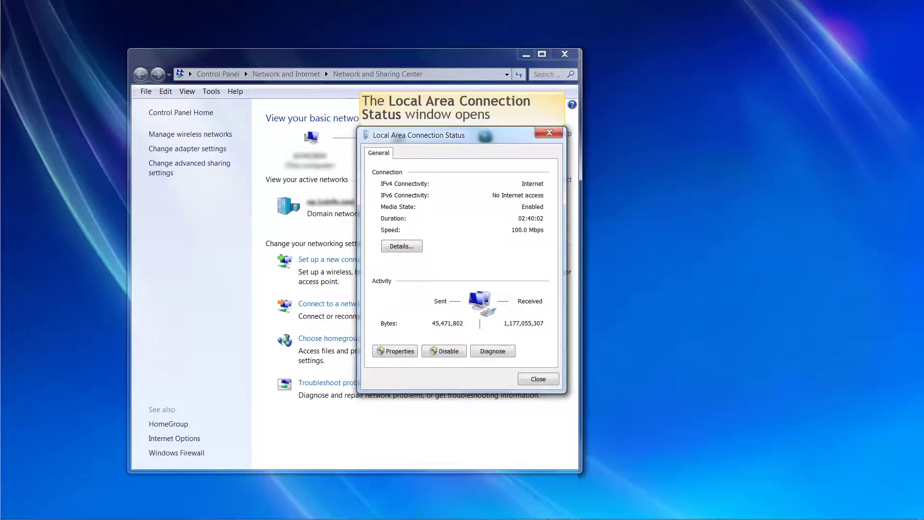
{"action": "left_click", "coordinate": [398, 351]}
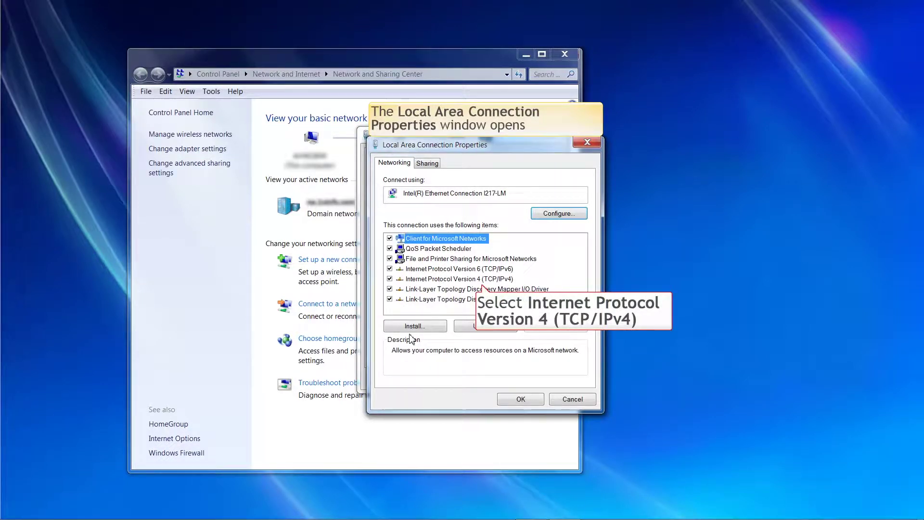
{"action": "left_click", "coordinate": [410, 280]}
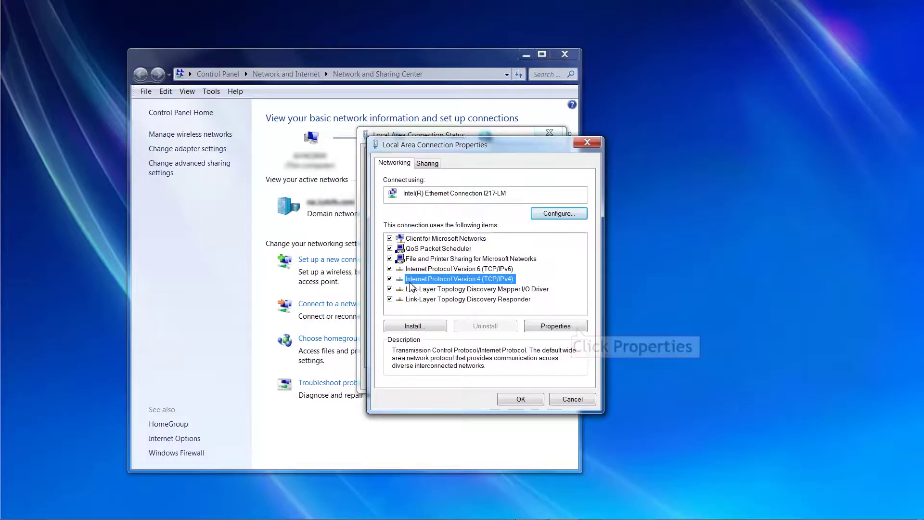
{"action": "left_click", "coordinate": [552, 326]}
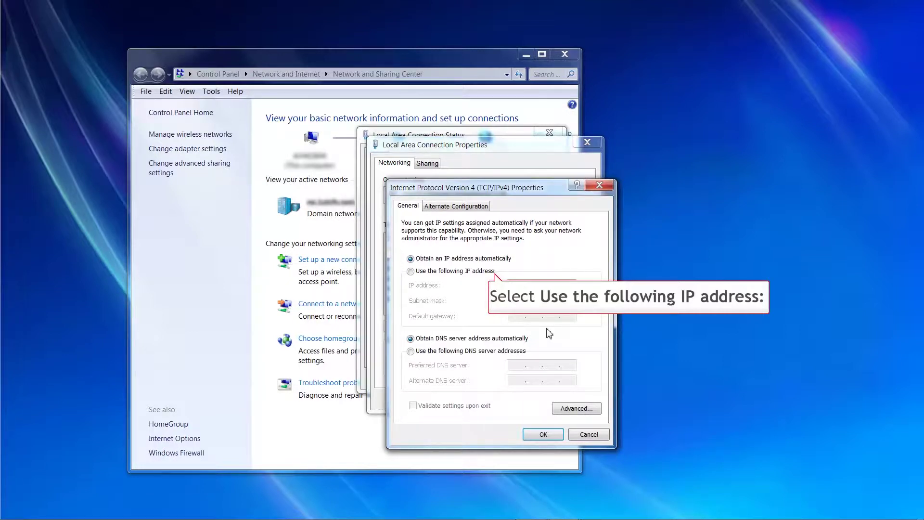
Step: Assign the static IP address 192.168.1.7 with subnet mask 255.255.255.0 and confirm
{"action": "left_click", "coordinate": [410, 271]}
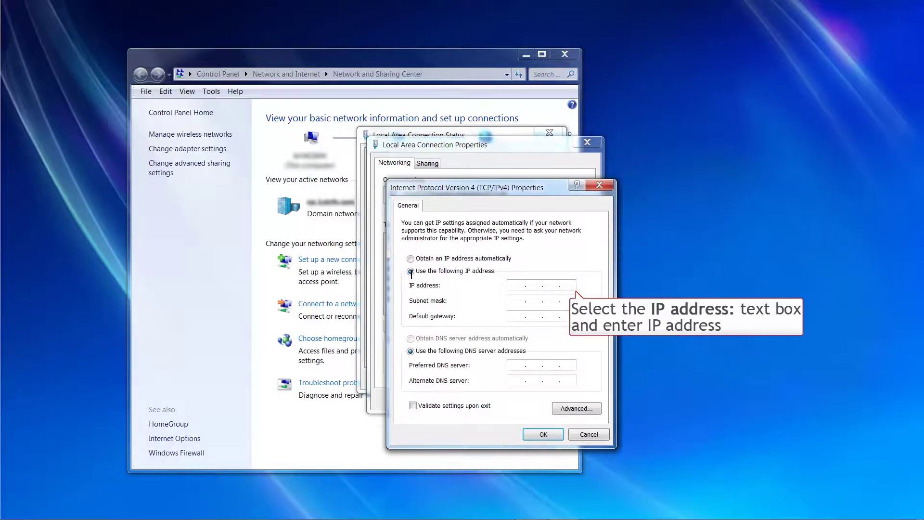
{"action": "left_click", "coordinate": [514, 288]}
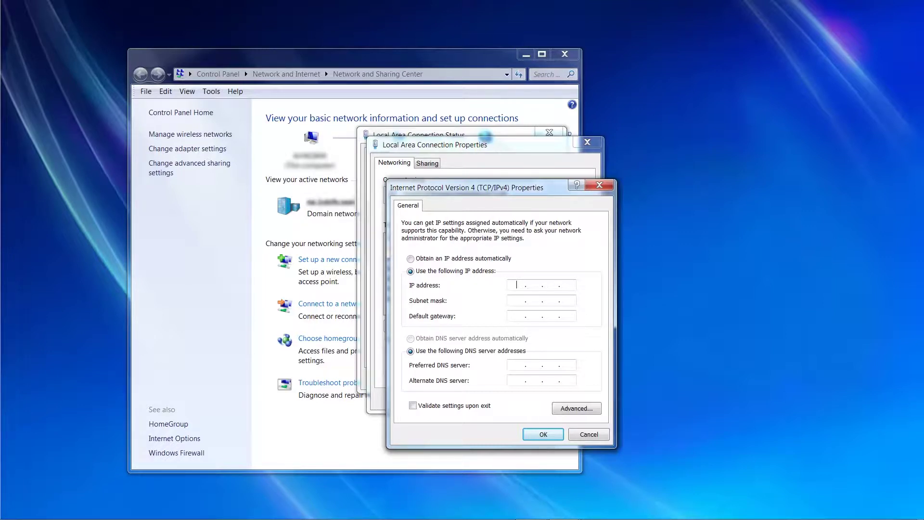
{"action": "type", "text": "192.168.1.7"}
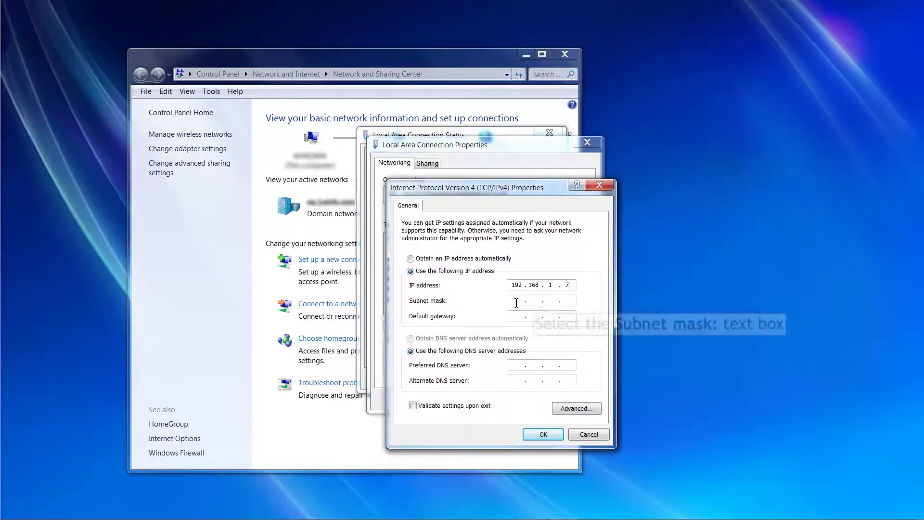
{"action": "left_click", "coordinate": [516, 302]}
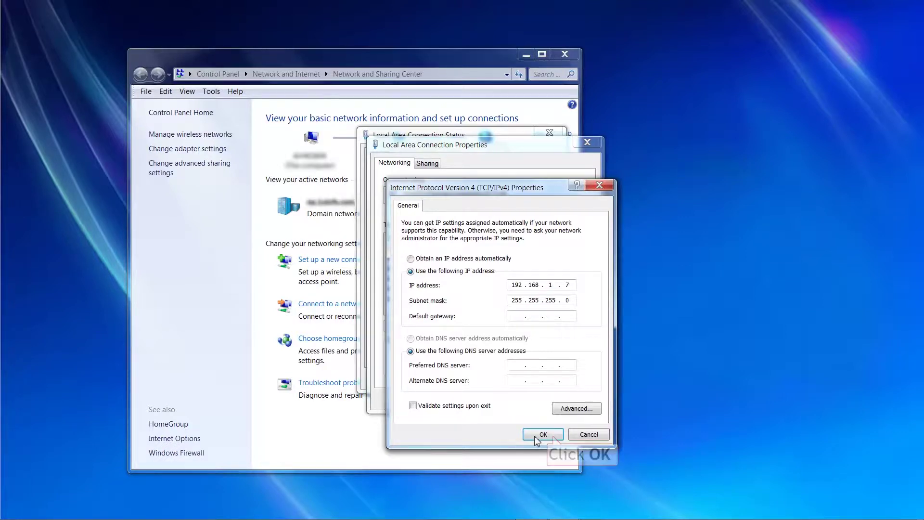
{"action": "left_click", "coordinate": [542, 434]}
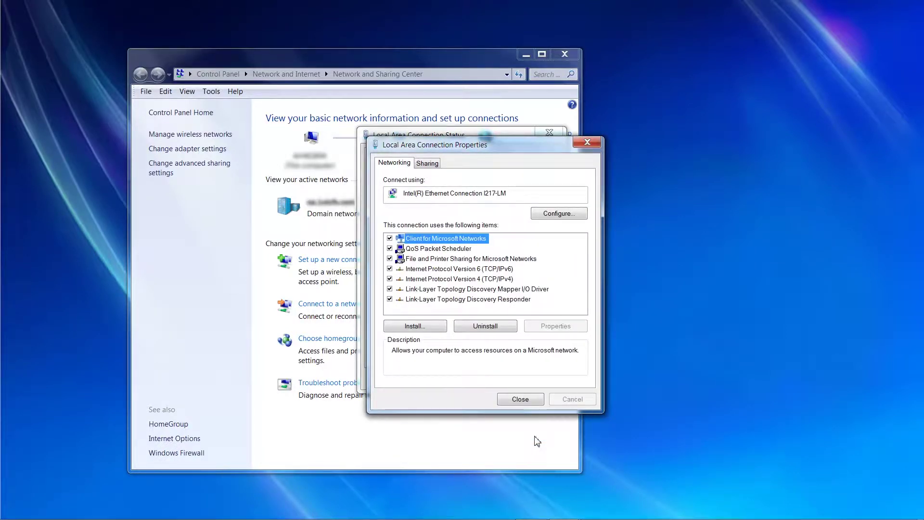
Step: Close the Local Area Connection Properties and Status windows and the Network and Sharing Center
{"action": "left_click", "coordinate": [517, 399]}
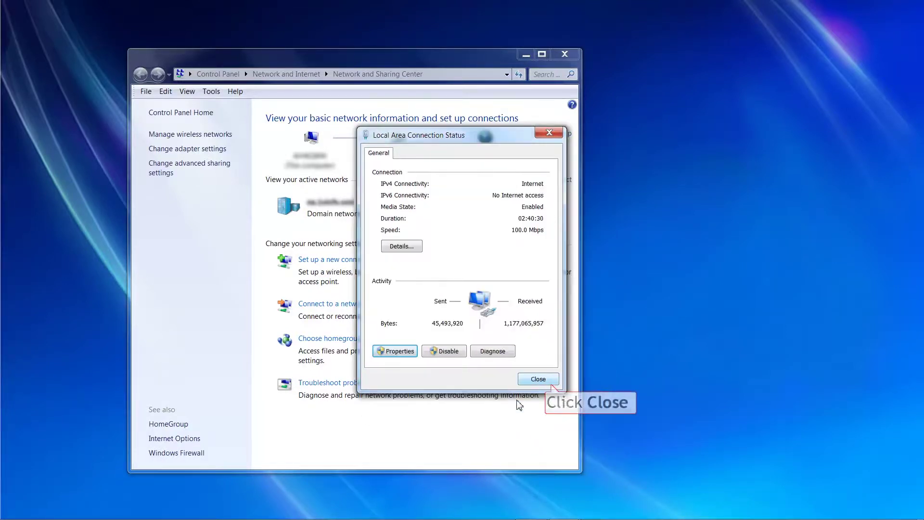
{"action": "left_click", "coordinate": [539, 381]}
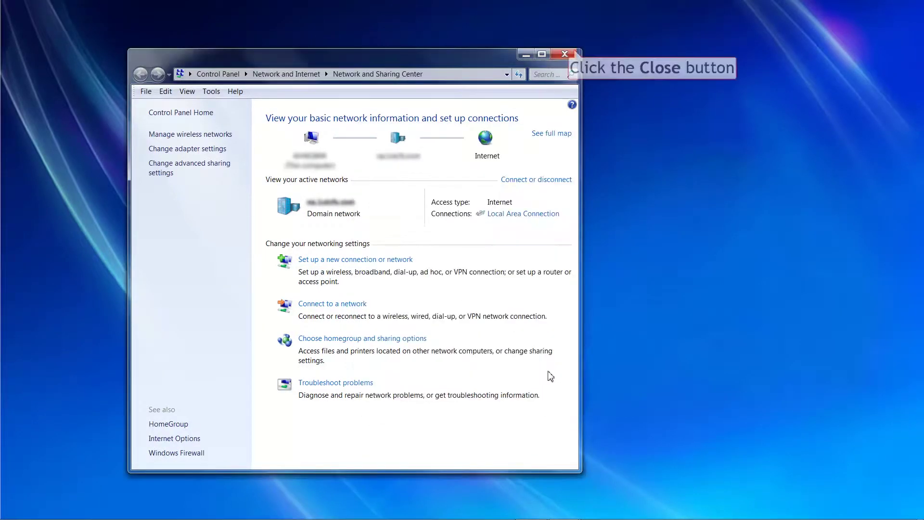
{"action": "left_click", "coordinate": [575, 53]}
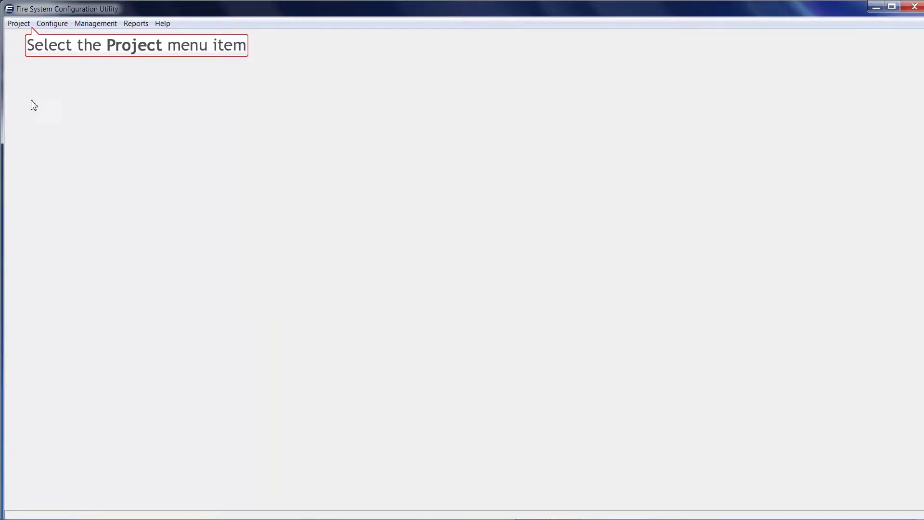
Step: Open the LAB project and select PANEL1 to show its IO64 configuration at IP 192.168.1.3
{"action": "left_click", "coordinate": [18, 24]}
{"action": "left_click", "coordinate": [39, 49]}
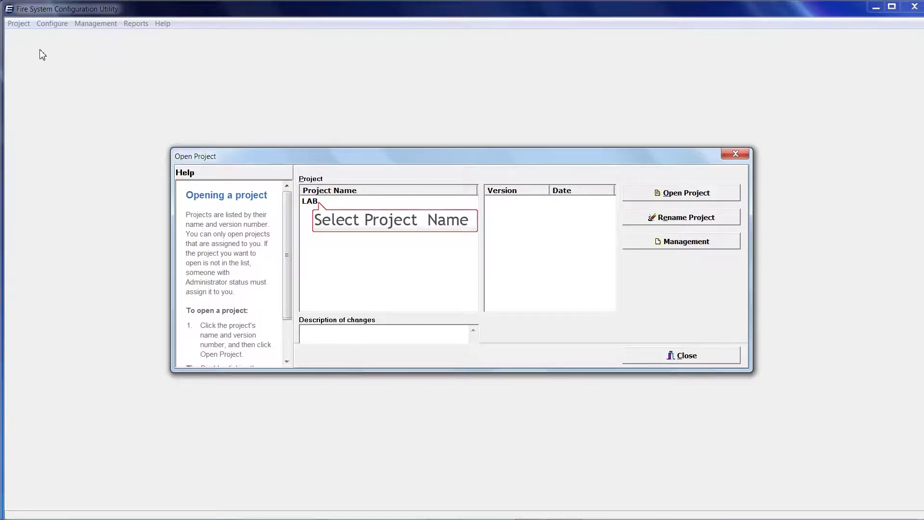
{"action": "left_click", "coordinate": [302, 204]}
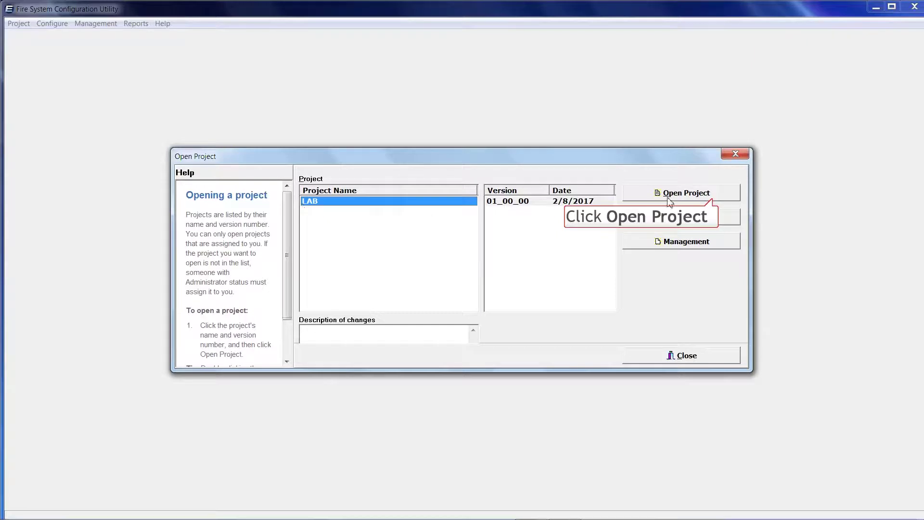
{"action": "left_click", "coordinate": [712, 193]}
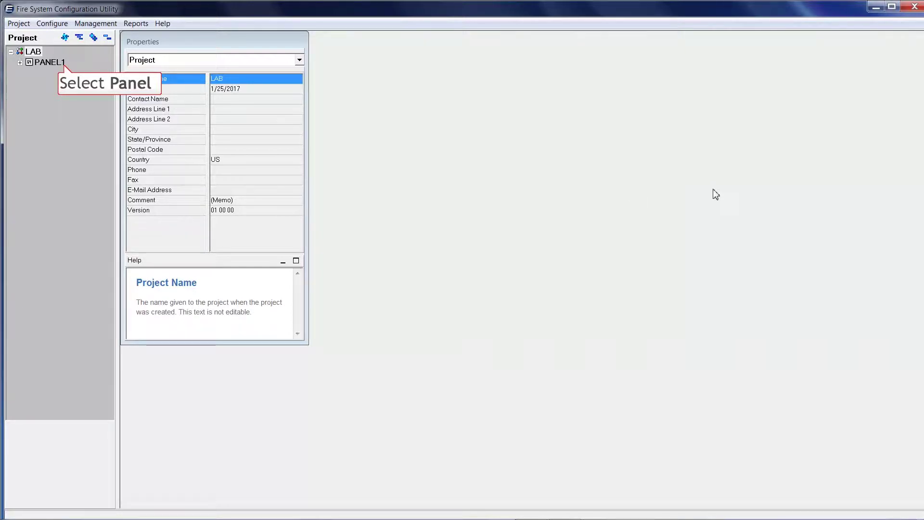
{"action": "left_click", "coordinate": [43, 64]}
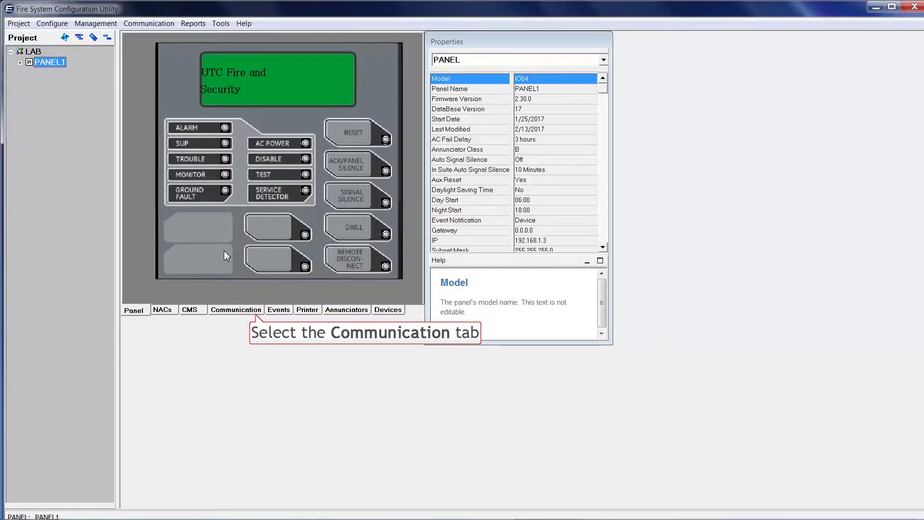
Step: On PANEL1's TCP/IP Communication tab, start a Read from panel
{"action": "left_click", "coordinate": [244, 310]}
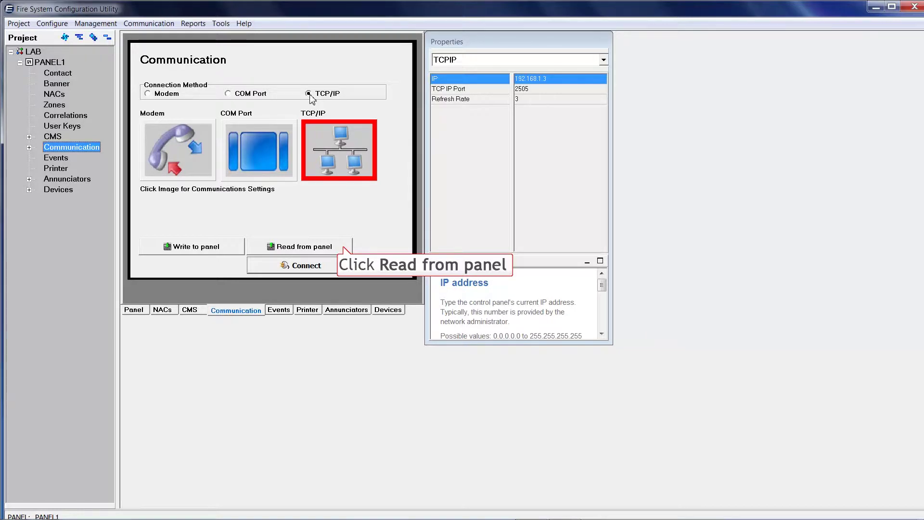
{"action": "left_click", "coordinate": [299, 247]}
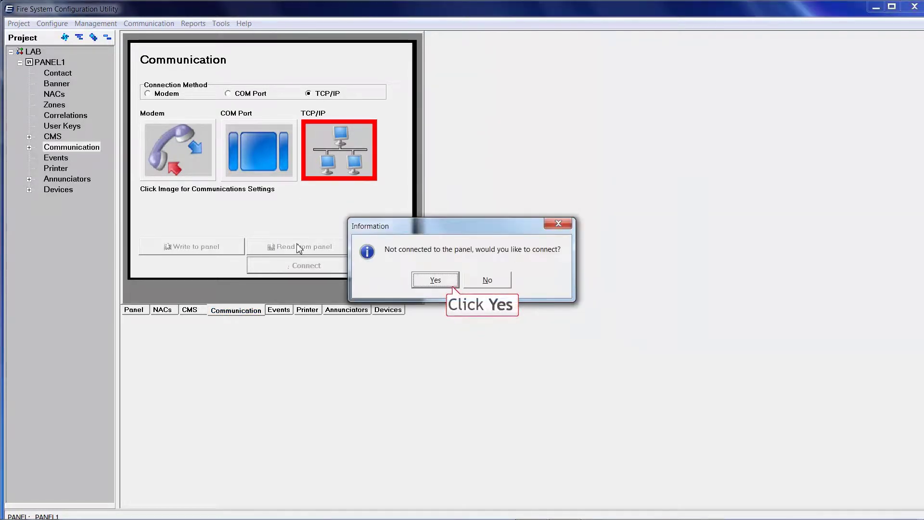
Step: Connect to the panel, read its configuration, overwrite the utility's data, and return to PANEL1's view
{"action": "left_click", "coordinate": [419, 282]}
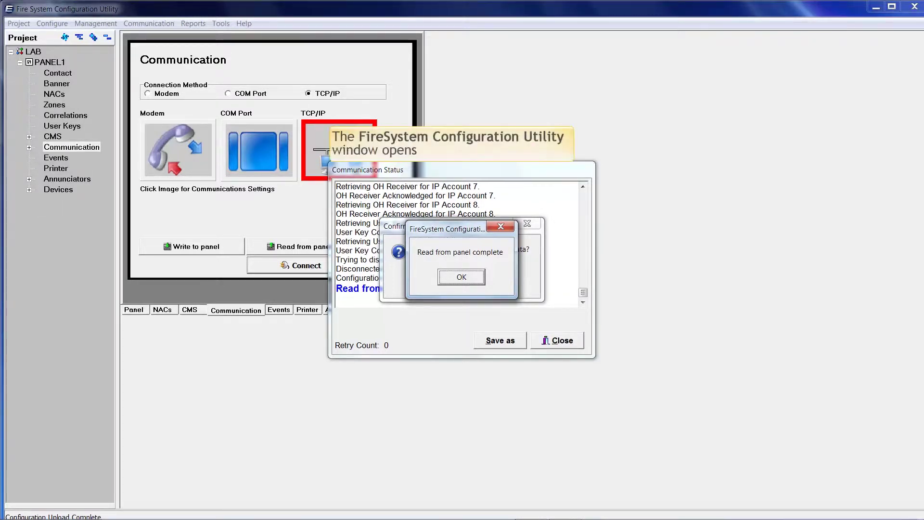
{"action": "left_click", "coordinate": [454, 281]}
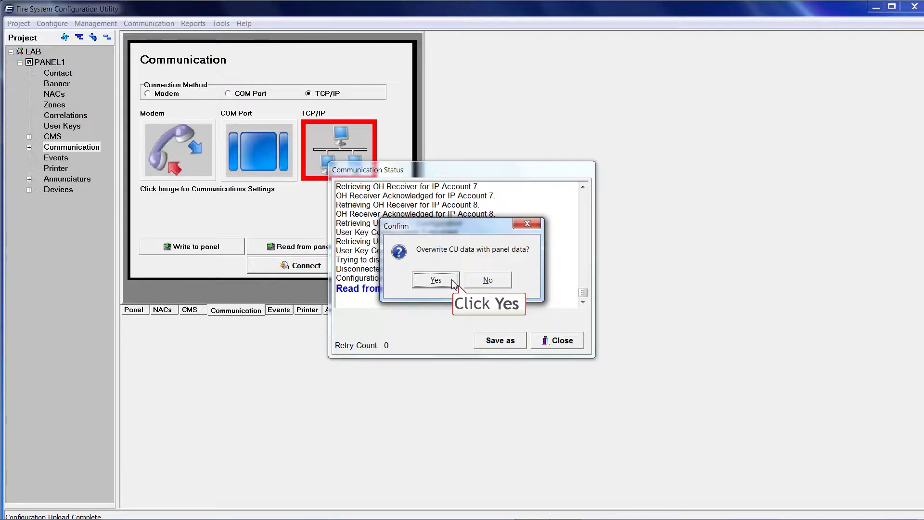
{"action": "left_click", "coordinate": [433, 280]}
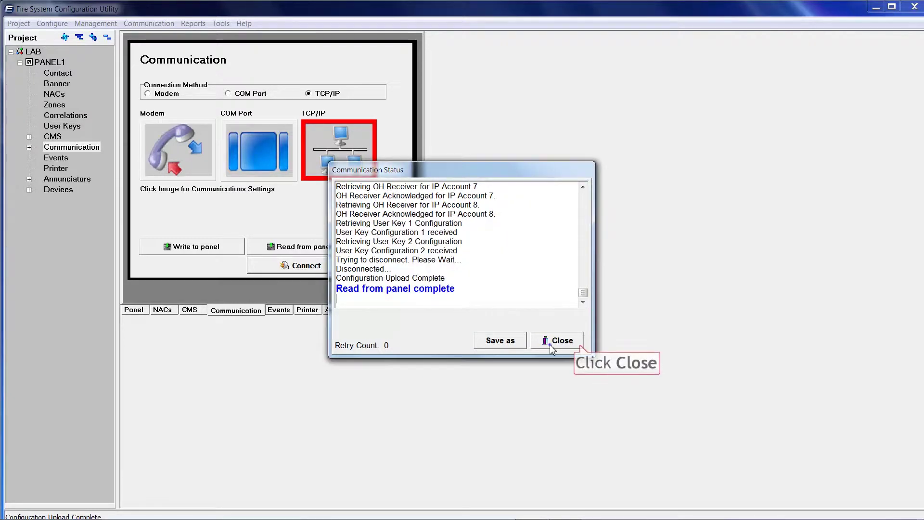
{"action": "left_click", "coordinate": [557, 342]}
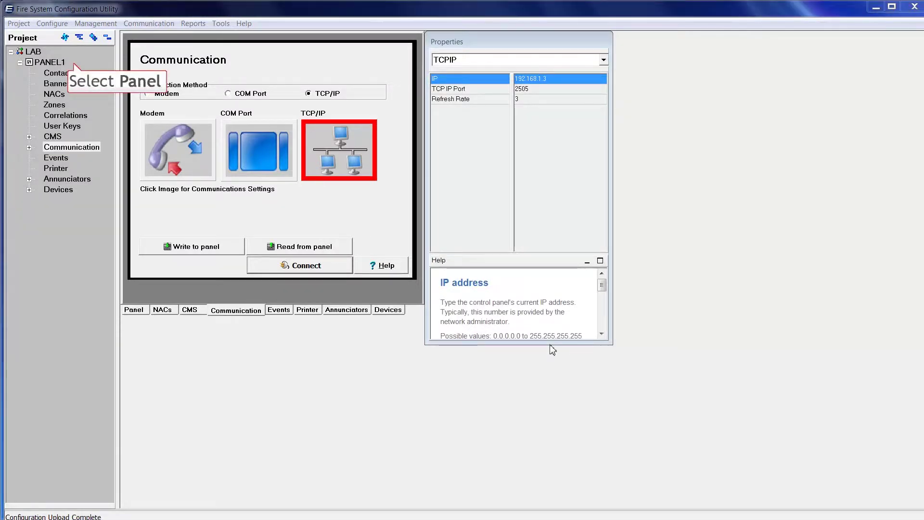
{"action": "left_click", "coordinate": [51, 63]}
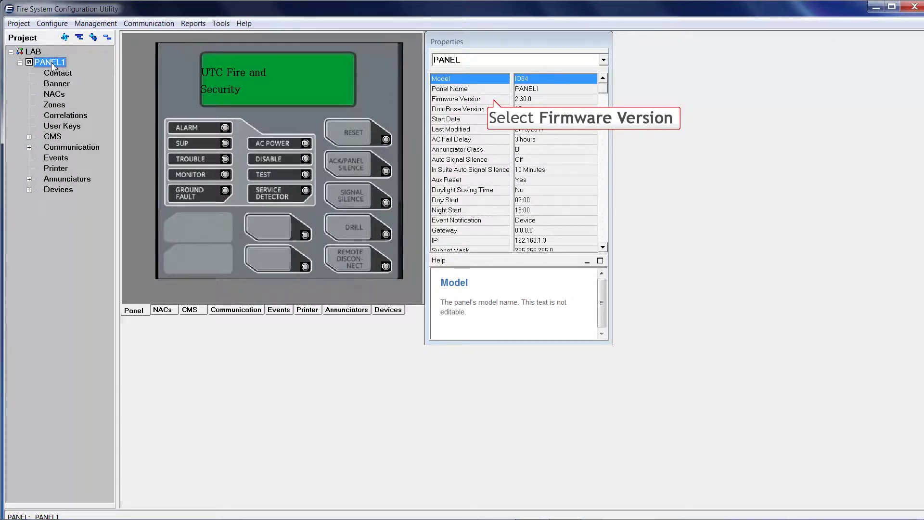
Step: Select the Firmware Version property (2.30.0) to view its description
{"action": "left_click", "coordinate": [460, 99]}
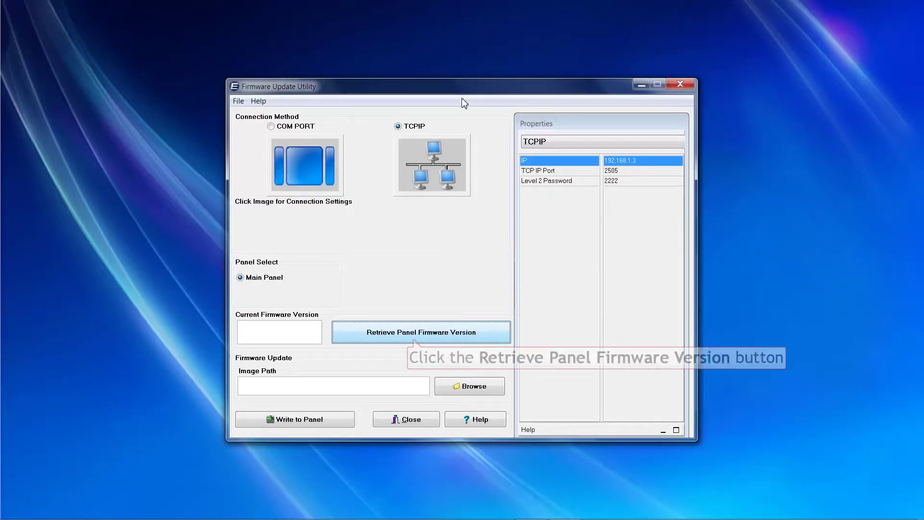
Step: Retrieve the panel's firmware version, which reports 02.30.00
{"action": "left_click", "coordinate": [378, 342]}
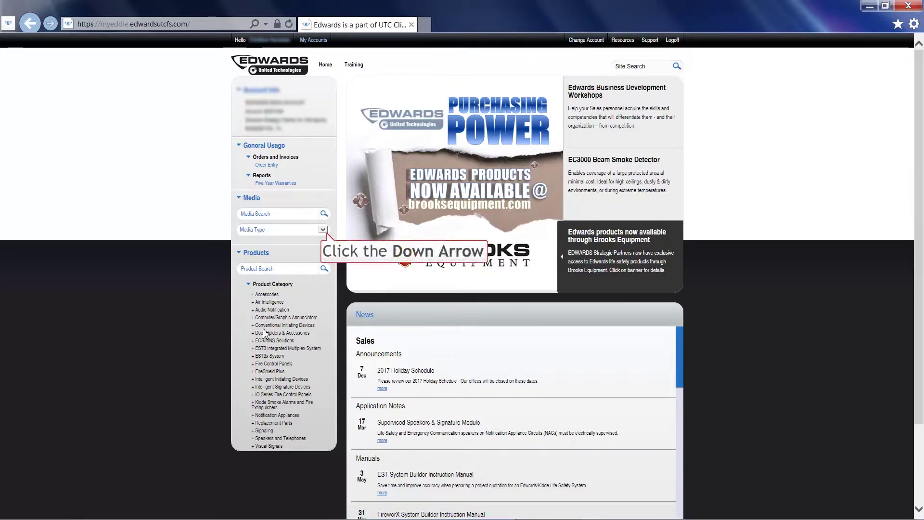
Step: Filter MyEddie media to the Software type and scroll through the results
{"action": "left_click", "coordinate": [323, 230]}
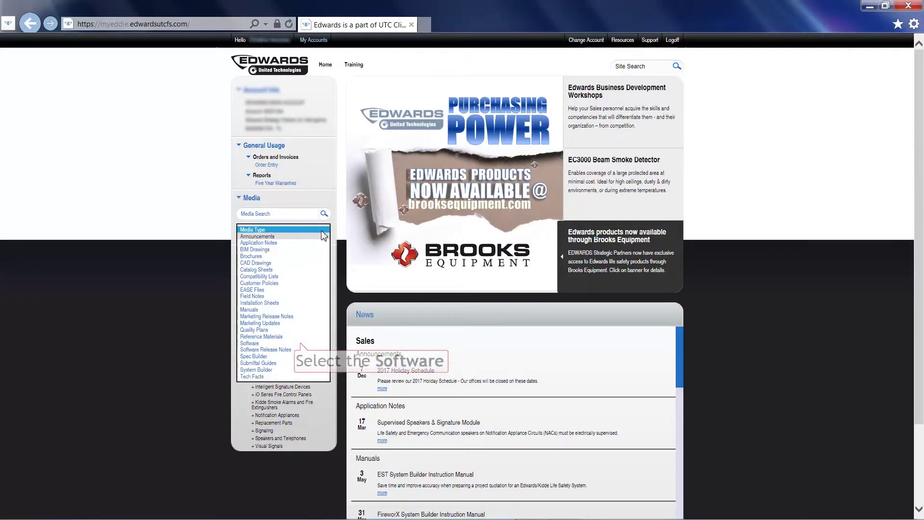
{"action": "left_click", "coordinate": [249, 342]}
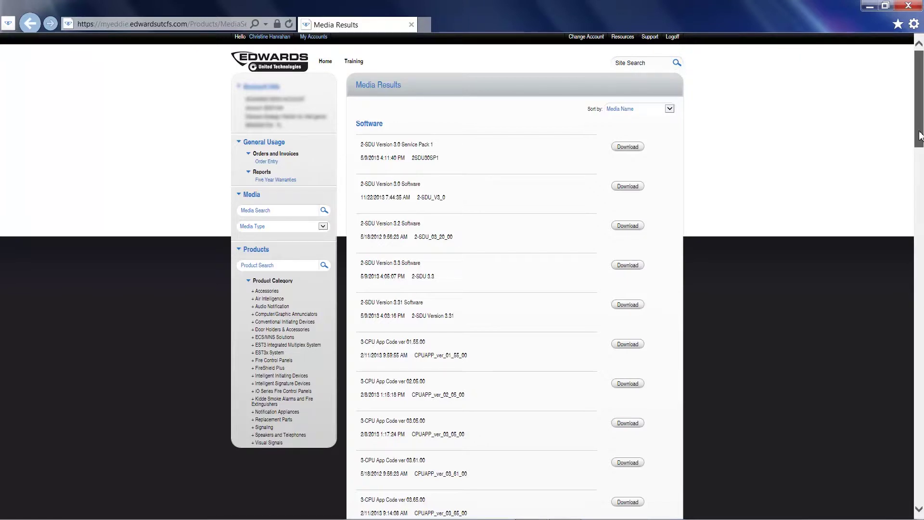
{"action": "left_click_drag", "start_coordinate": [920, 135], "coordinate": [920, 429]}
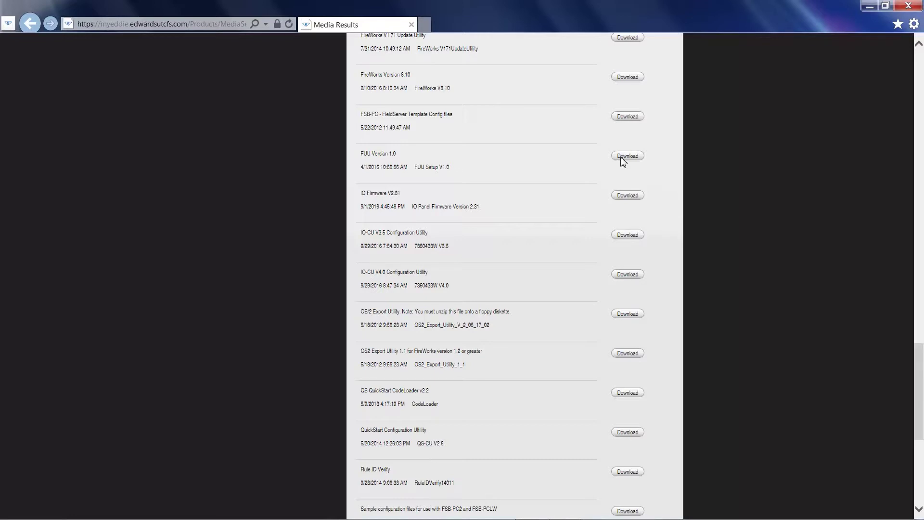
Step: Download iO Firmware V2.31 and save IO_023100.zip into the Desktop folder via Save as
{"action": "left_click", "coordinate": [621, 195]}
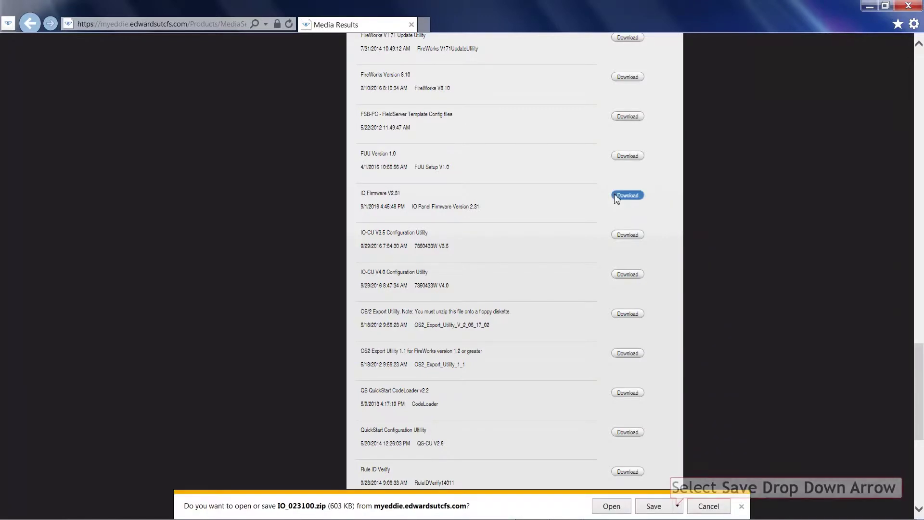
{"action": "left_click", "coordinate": [677, 506]}
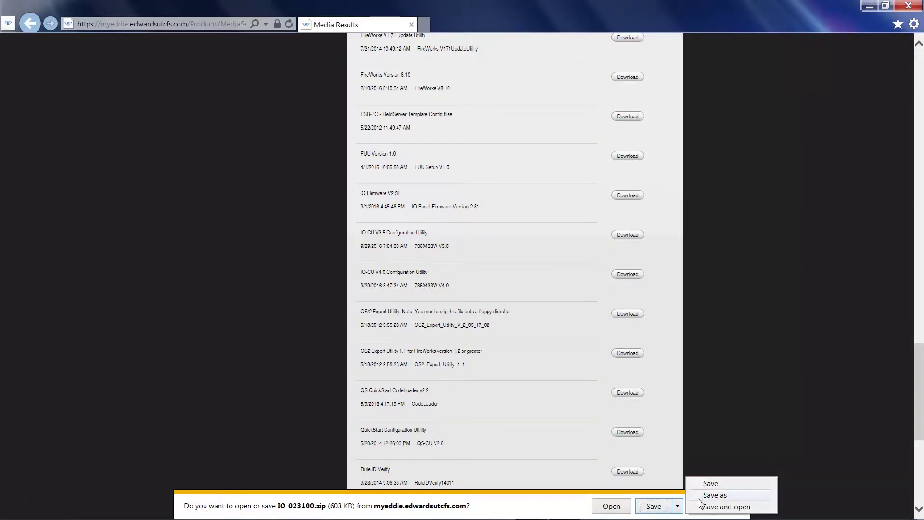
{"action": "left_click", "coordinate": [714, 496]}
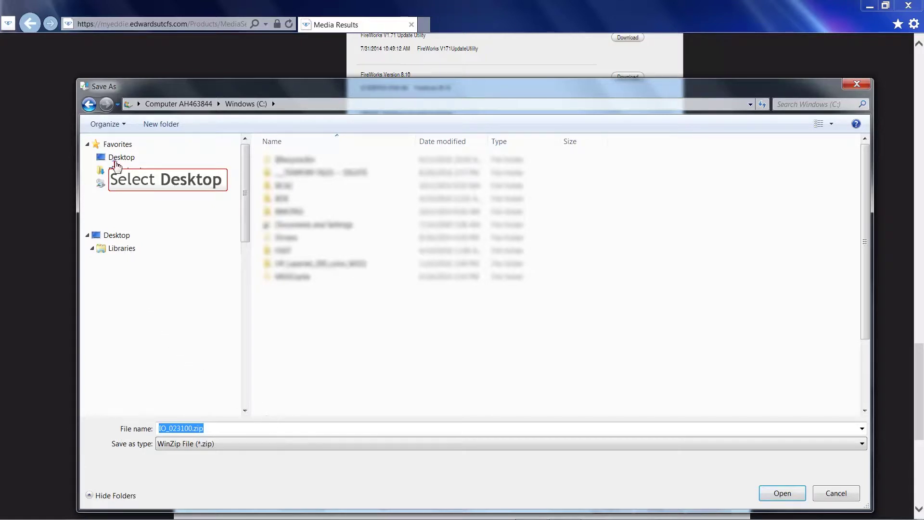
{"action": "left_click", "coordinate": [120, 159]}
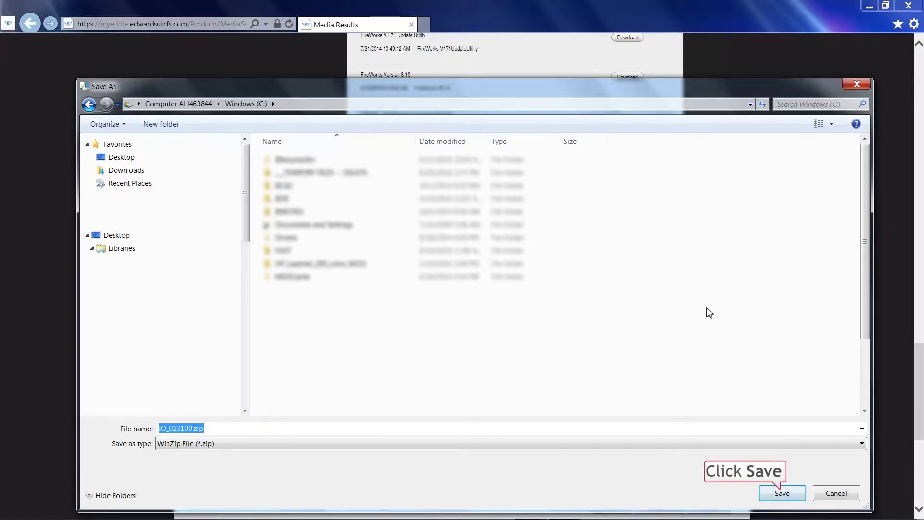
{"action": "left_click", "coordinate": [779, 492]}
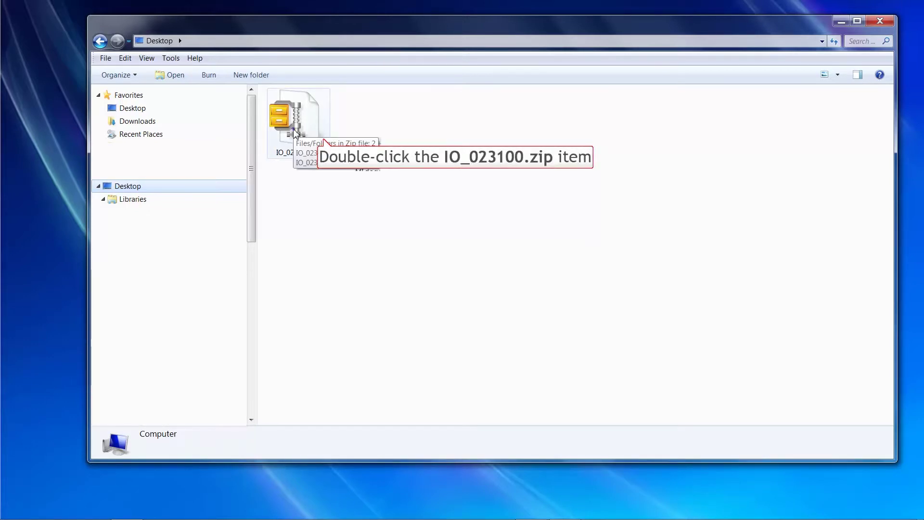
Step: Extract Image.bin from IO_023100.zip onto the Desktop and close the archive
{"action": "double_click", "coordinate": [298, 144]}
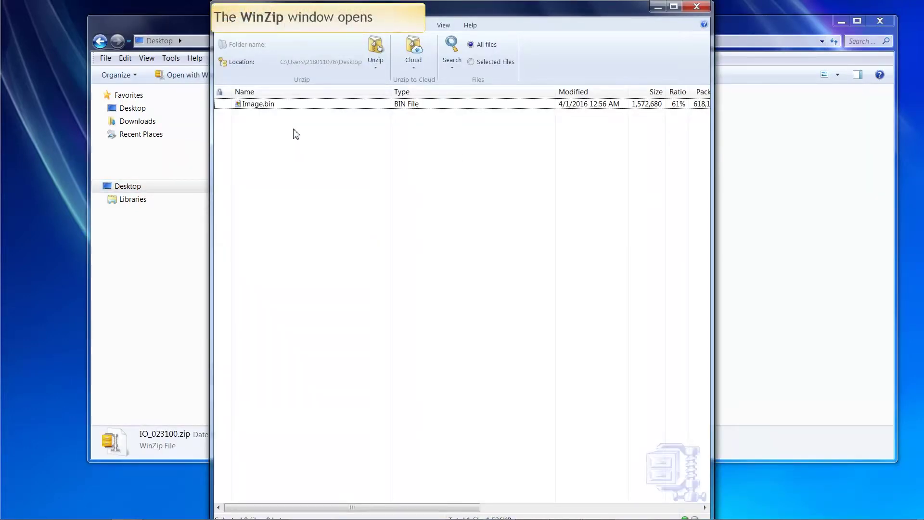
{"action": "left_click_drag", "start_coordinate": [271, 105], "coordinate": [784, 172]}
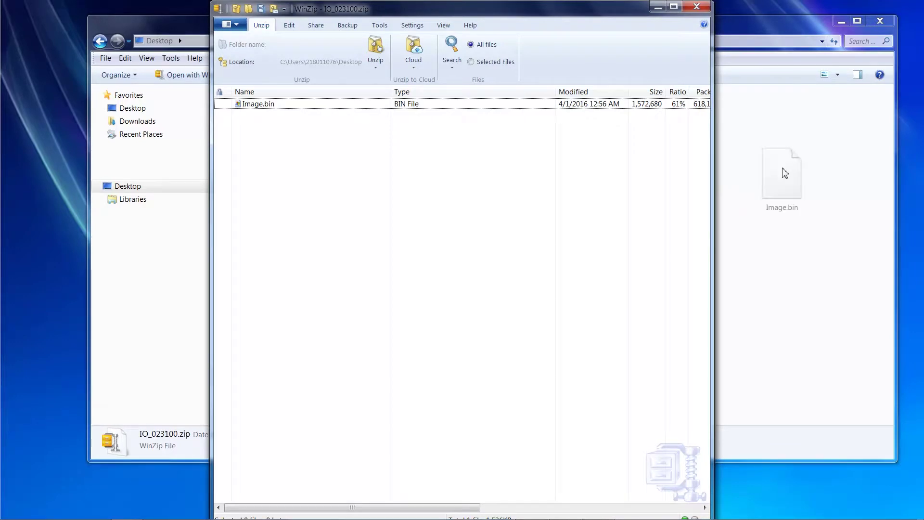
{"action": "left_click", "coordinate": [697, 6]}
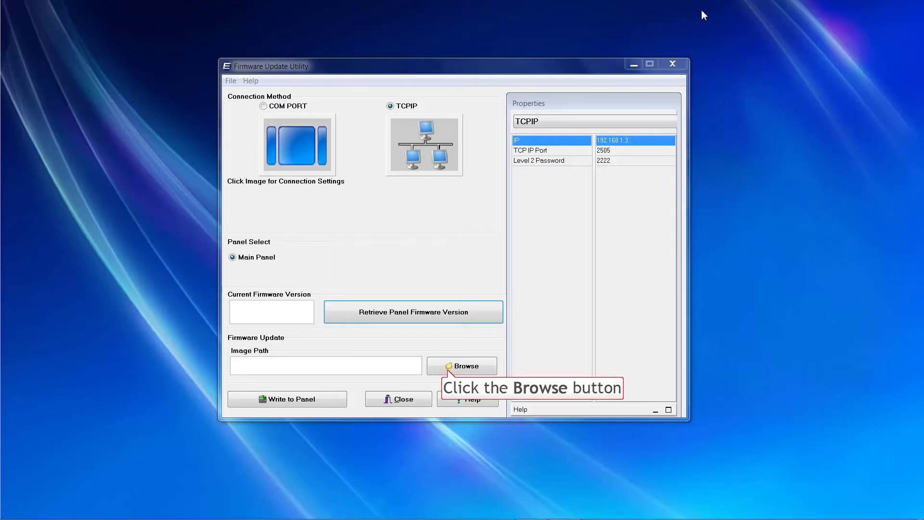
Step: Browse to the Desktop and load Image.bin as the firmware image file
{"action": "left_click", "coordinate": [448, 371]}
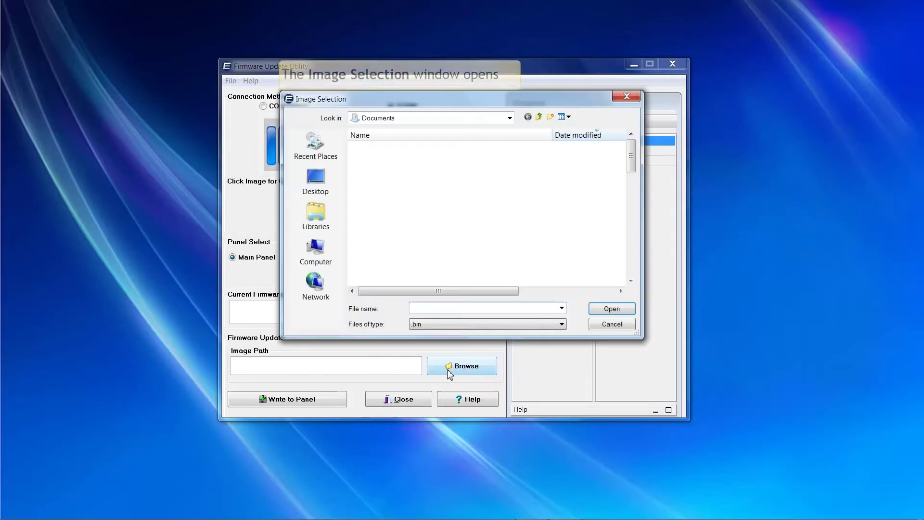
{"action": "left_click", "coordinate": [313, 180]}
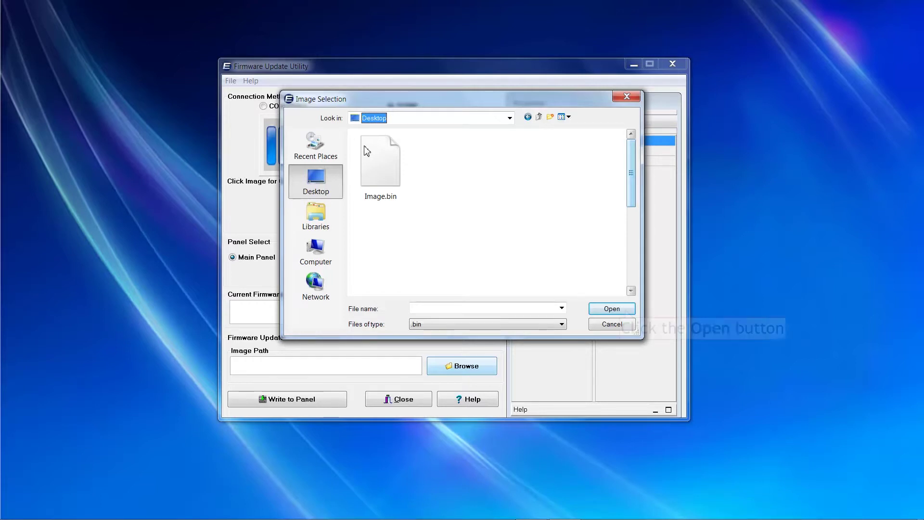
{"action": "left_click", "coordinate": [625, 311]}
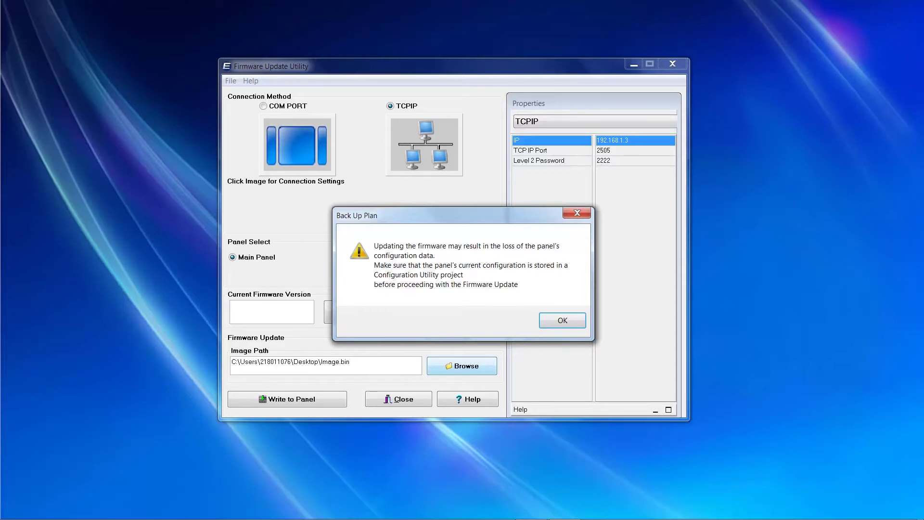
Step: Acknowledge the Back Up Plan warning to reveal the Firmware Update Steps
{"action": "left_click", "coordinate": [403, 306]}
{"action": "left_click", "coordinate": [561, 320]}
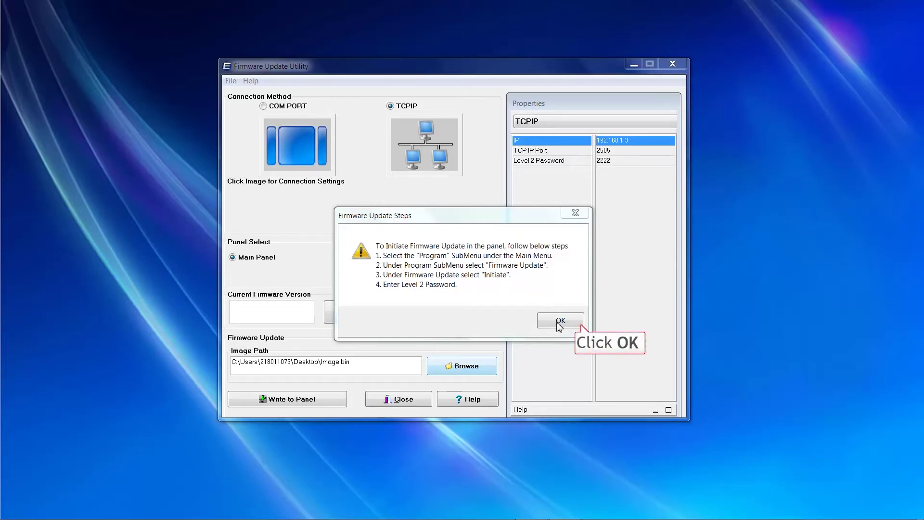
Step: Write Image.bin to the panel, then acknowledge completion and close the status report
{"action": "left_click", "coordinate": [559, 321]}
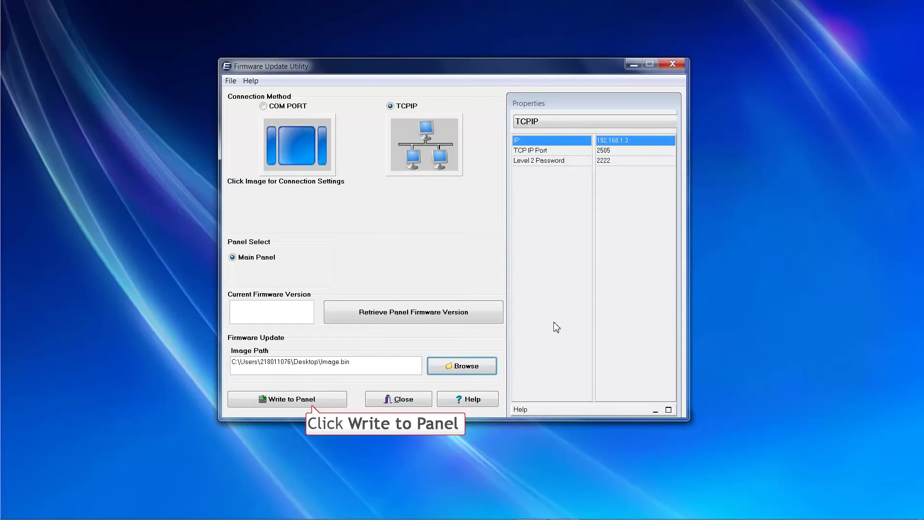
{"action": "left_click", "coordinate": [285, 403]}
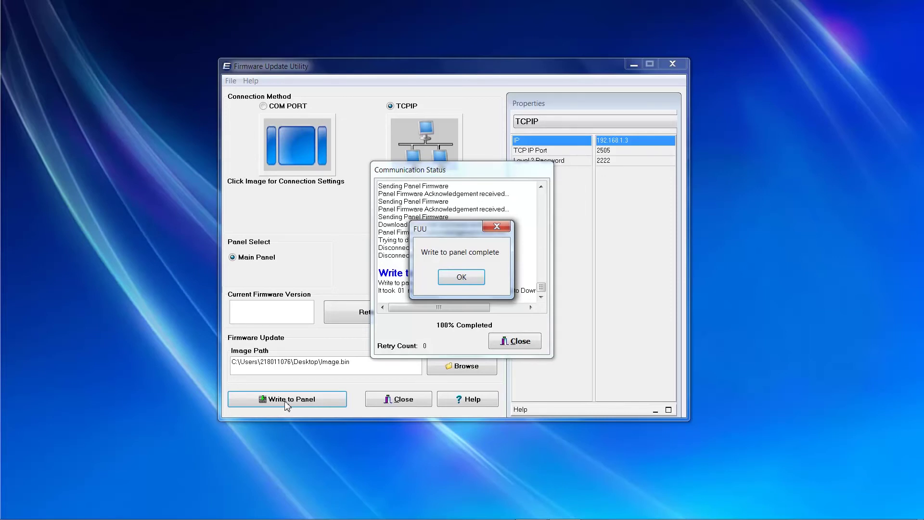
{"action": "left_click", "coordinate": [466, 285]}
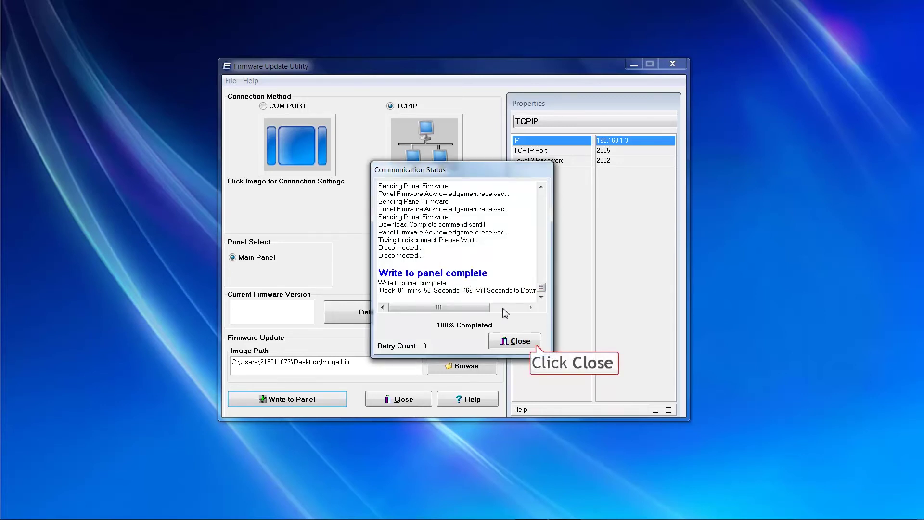
{"action": "left_click", "coordinate": [515, 341]}
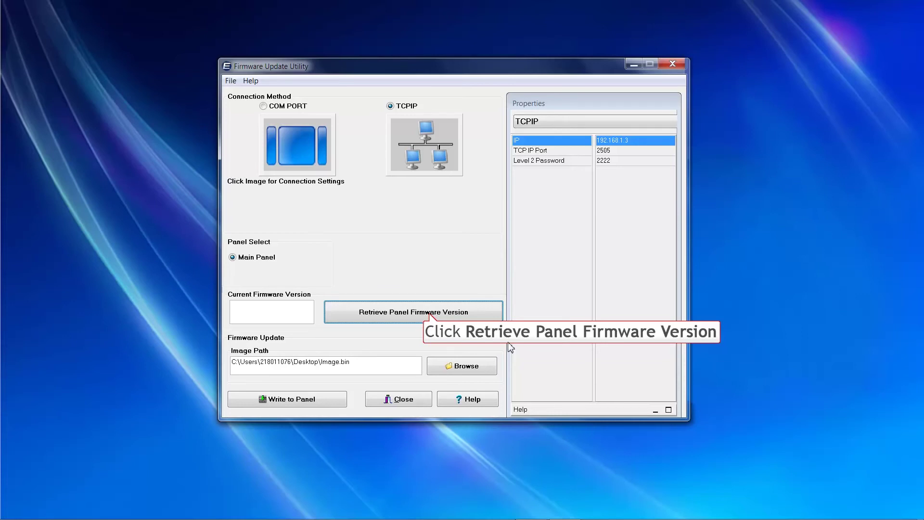
Step: Retrieve the panel firmware version to verify it reads 02.31.00
{"action": "left_click", "coordinate": [432, 314]}
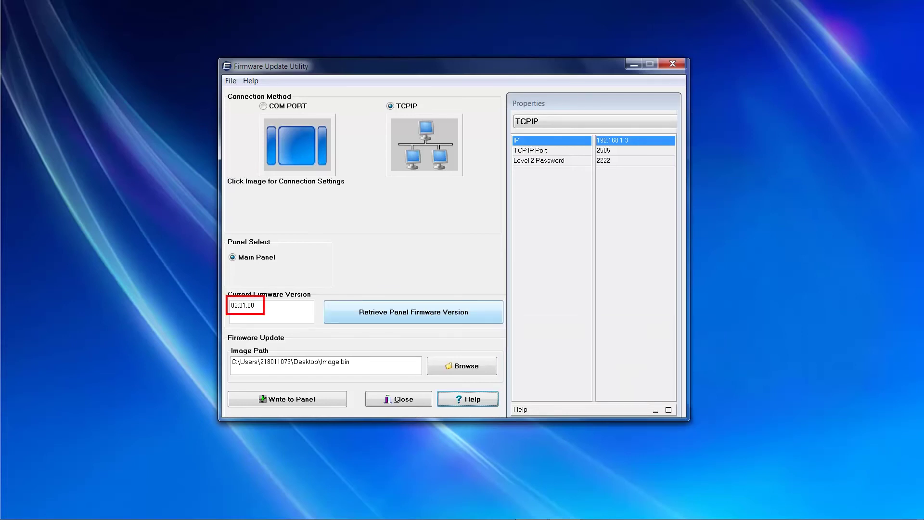